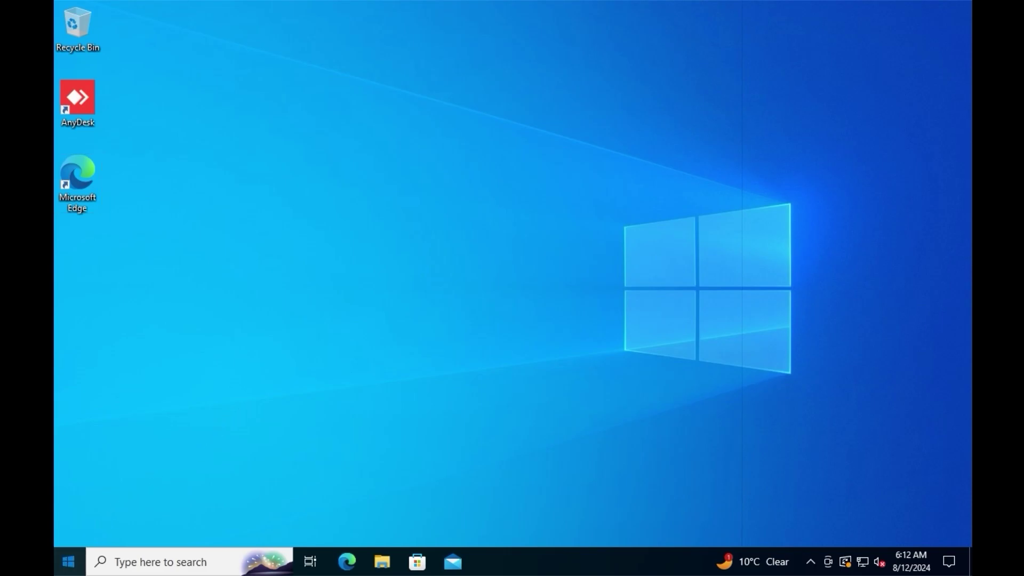
In Command Prompt, ping techtipswithmoabi.com and get four replies from 192.168.1.115 with 0% loss
left_click(63, 567)
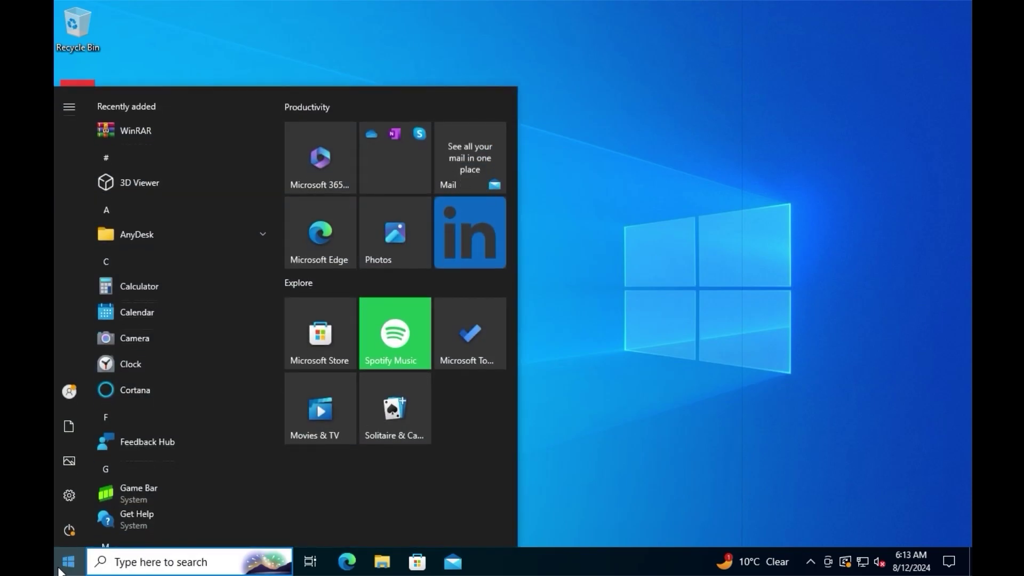
type("comman")
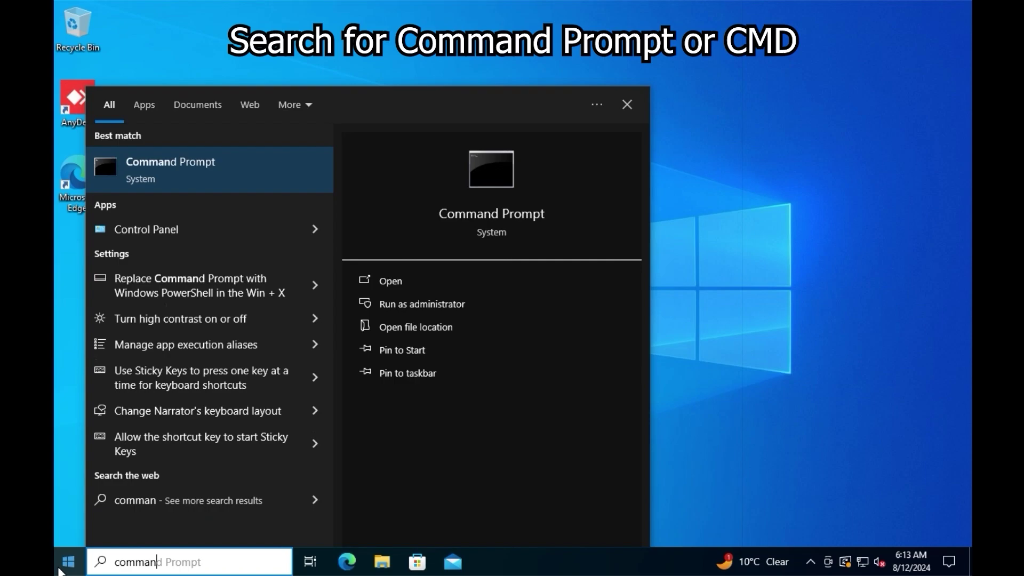
left_click(180, 190)
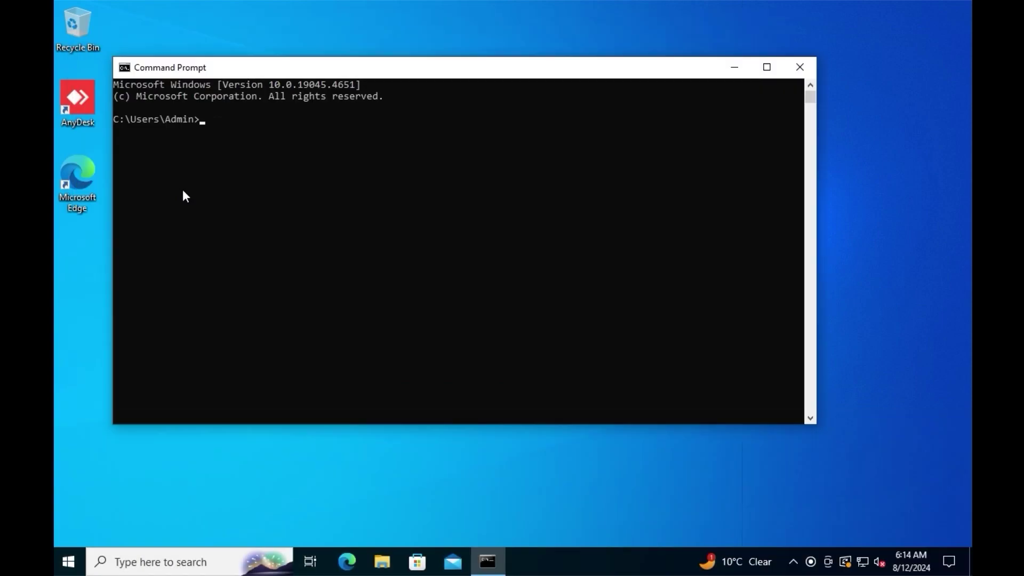
type("ping techtips")
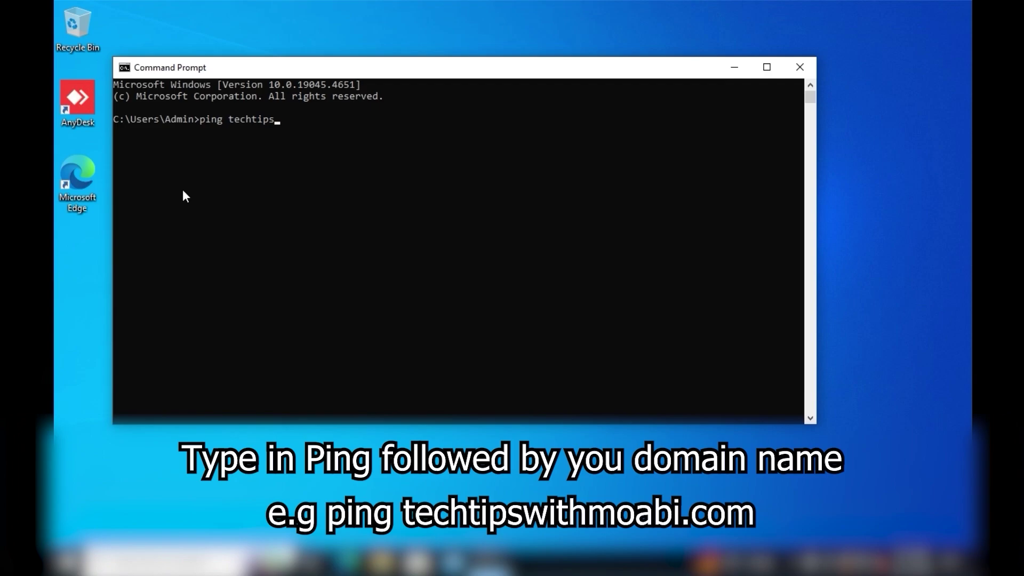
type("withmoabi.com")
key("Return")
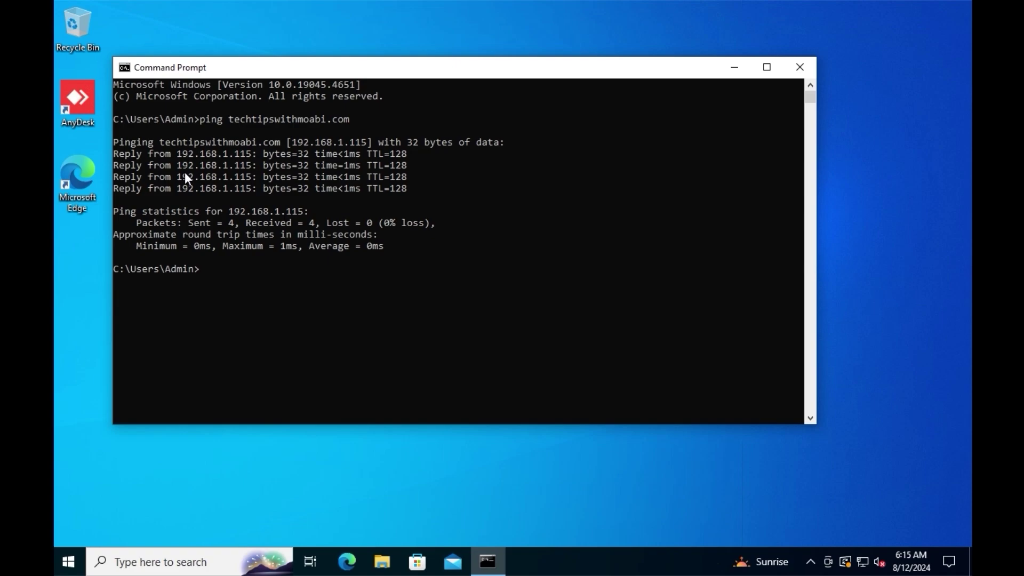
Close Command Prompt and view System > About in maximized Settings, showing DESKTOP-1HD3QA7 on Windows 10 Pro
left_click(792, 74)
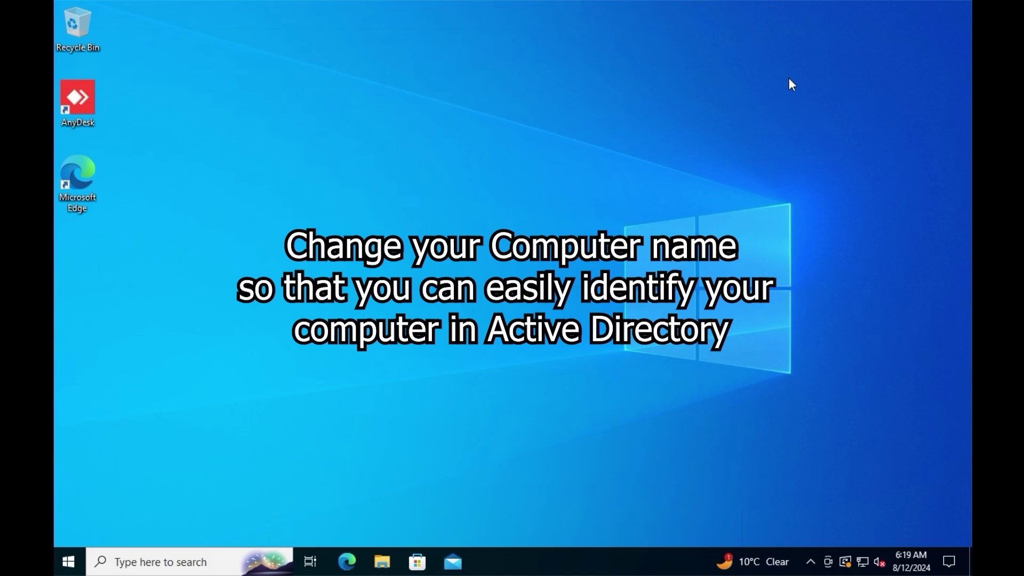
left_click(71, 556)
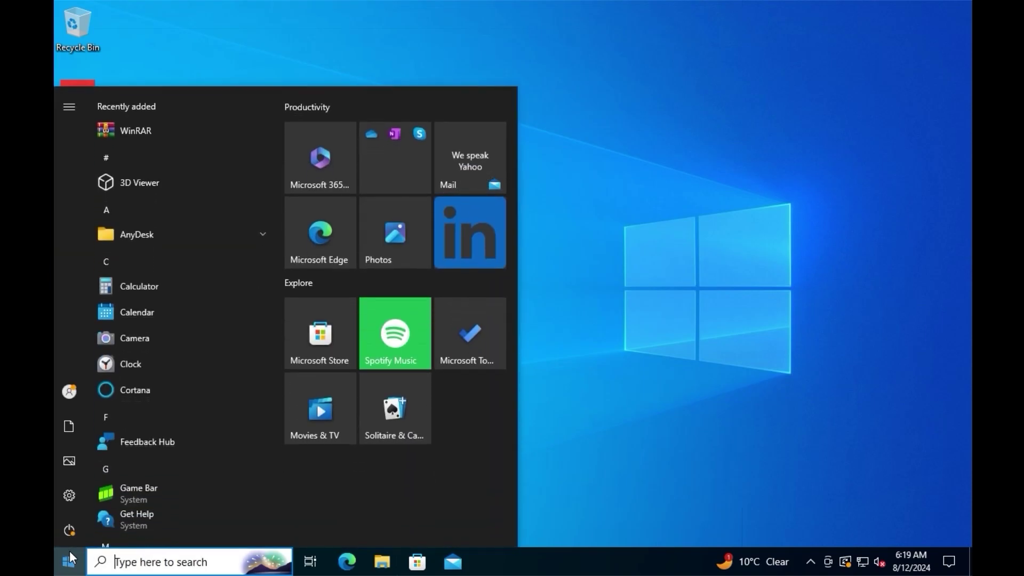
left_click(66, 499)
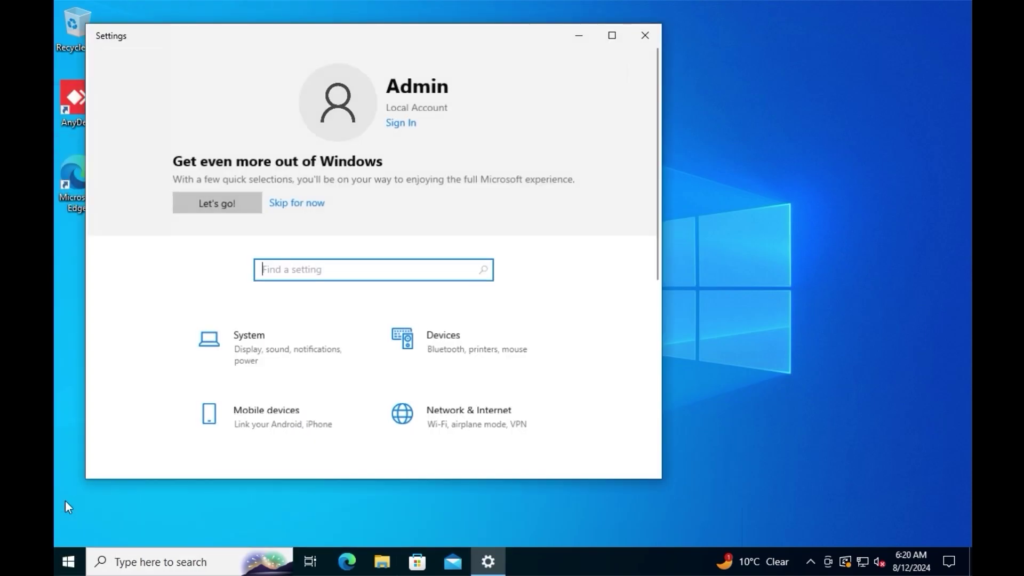
left_click(612, 36)
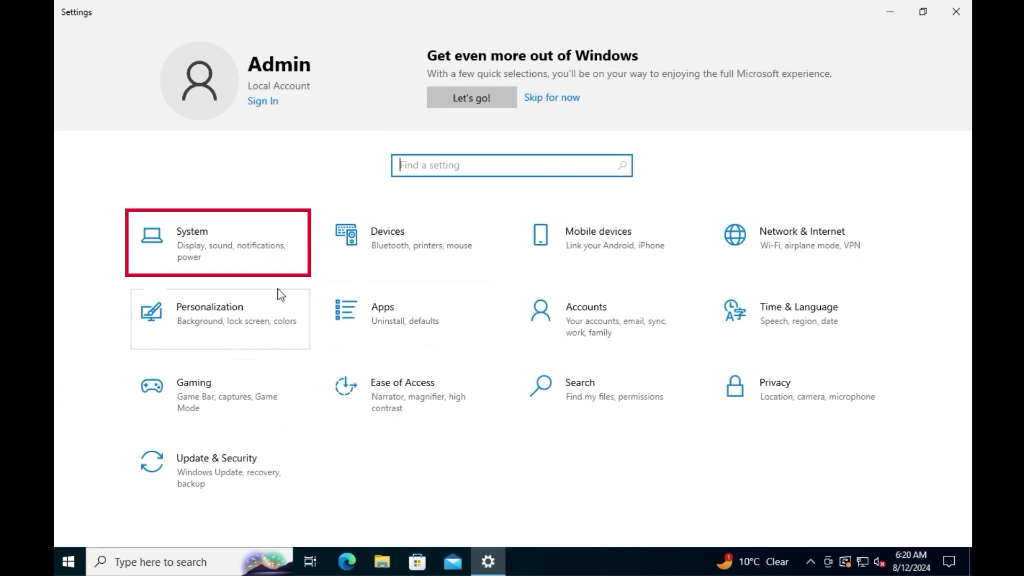
left_click(262, 259)
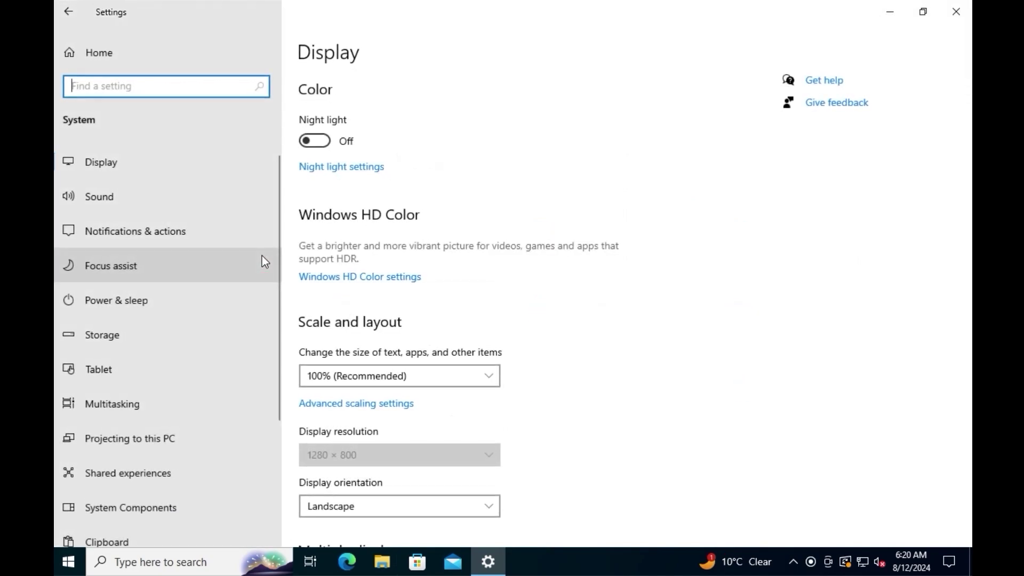
scroll(261, 255, "down", 3)
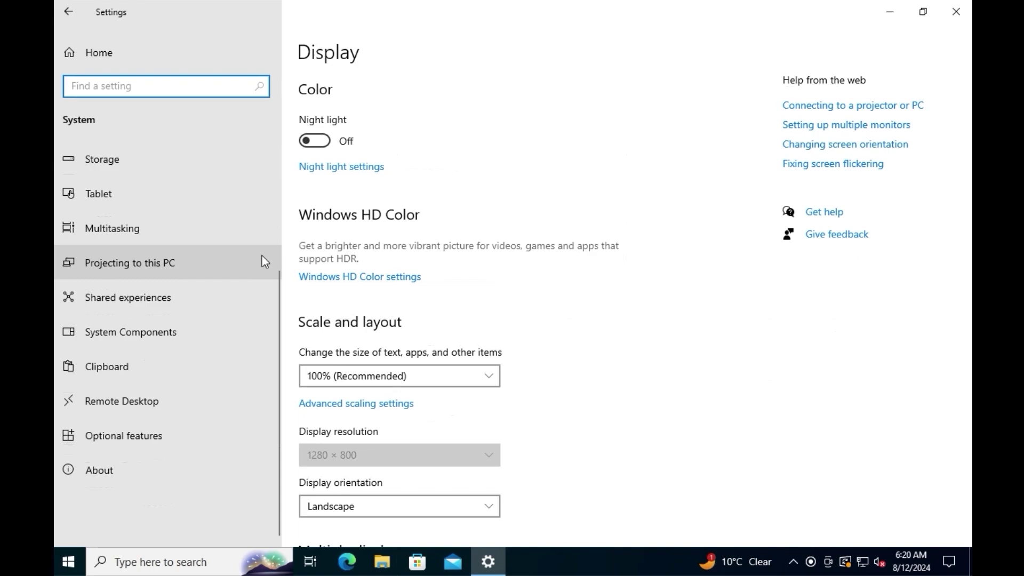
left_click(156, 478)
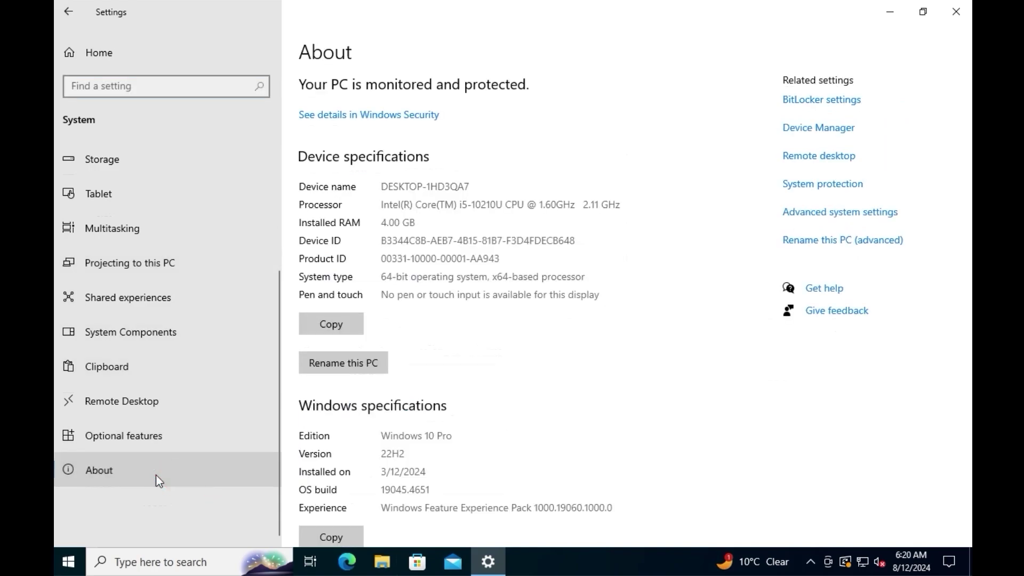
Rename this PC to HomeVM1, pending a restart
left_click(331, 367)
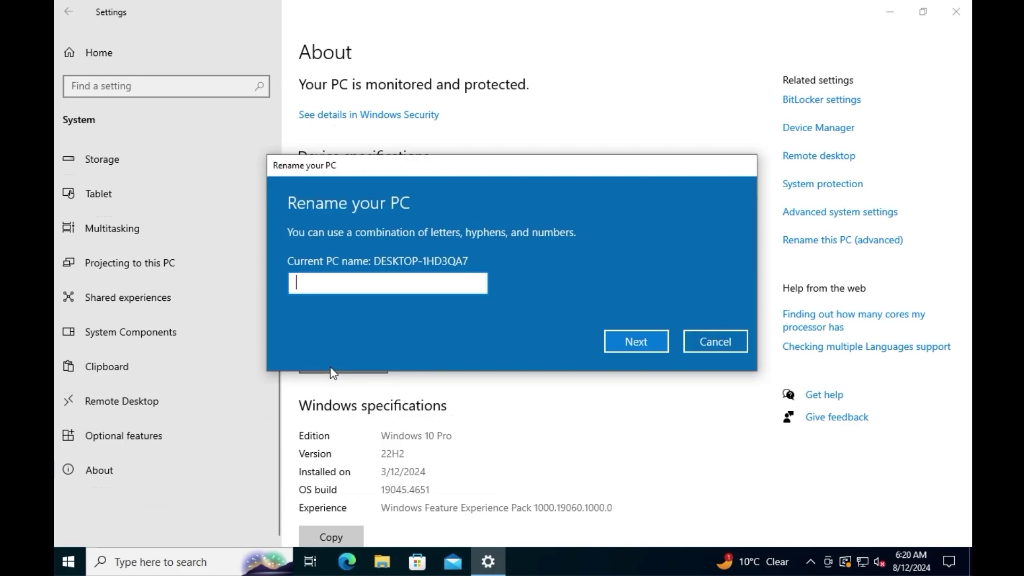
type("Home")
type("VM1")
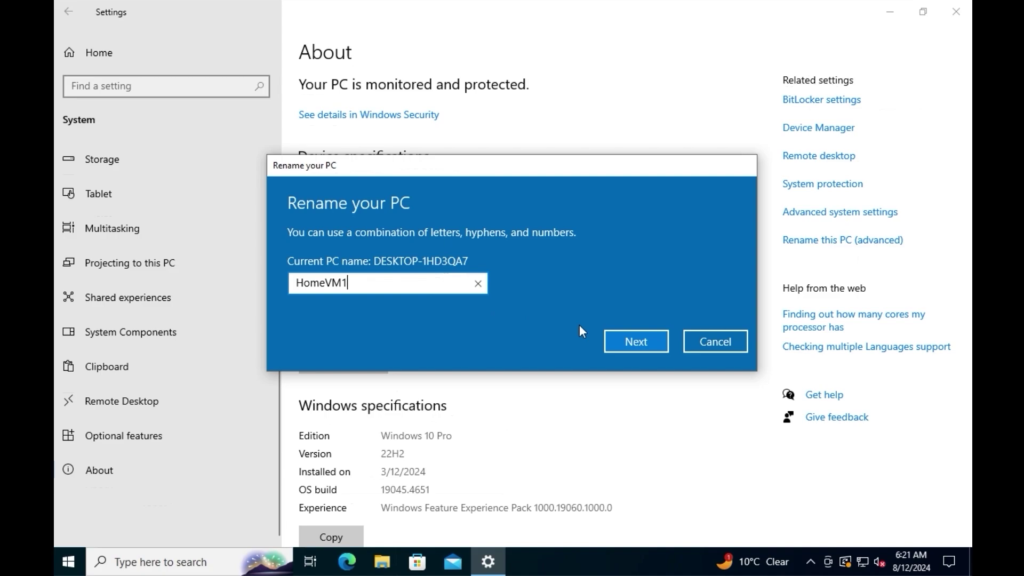
left_click(627, 337)
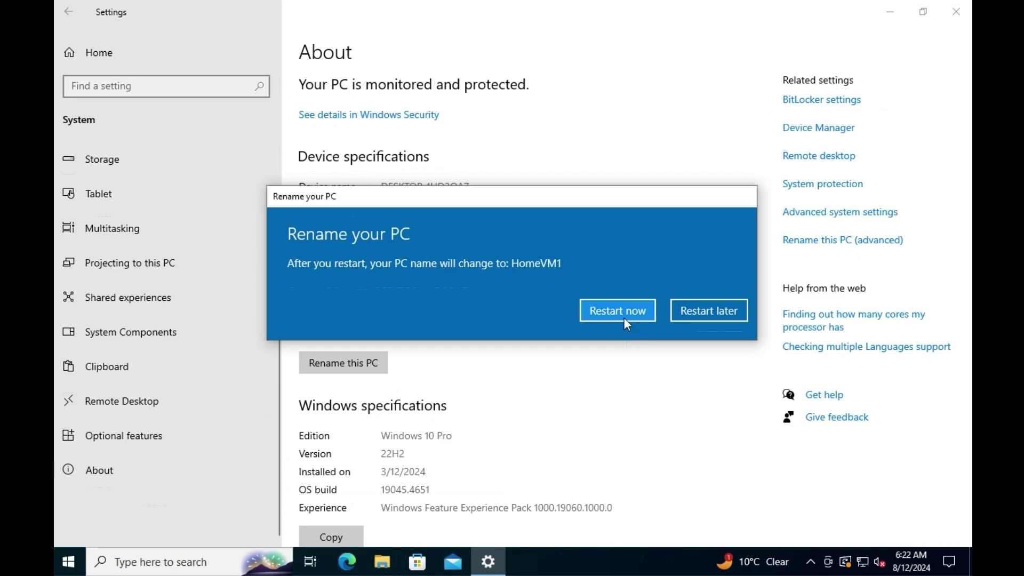
Restart now, then reopen Settings > System > About to verify the device name HomeVM1
left_click(625, 323)
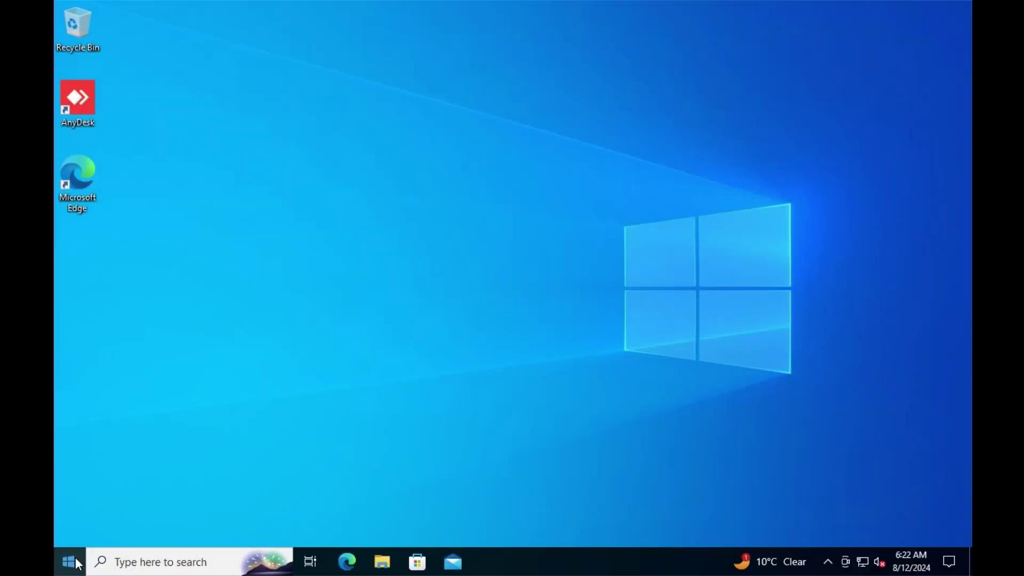
left_click(69, 562)
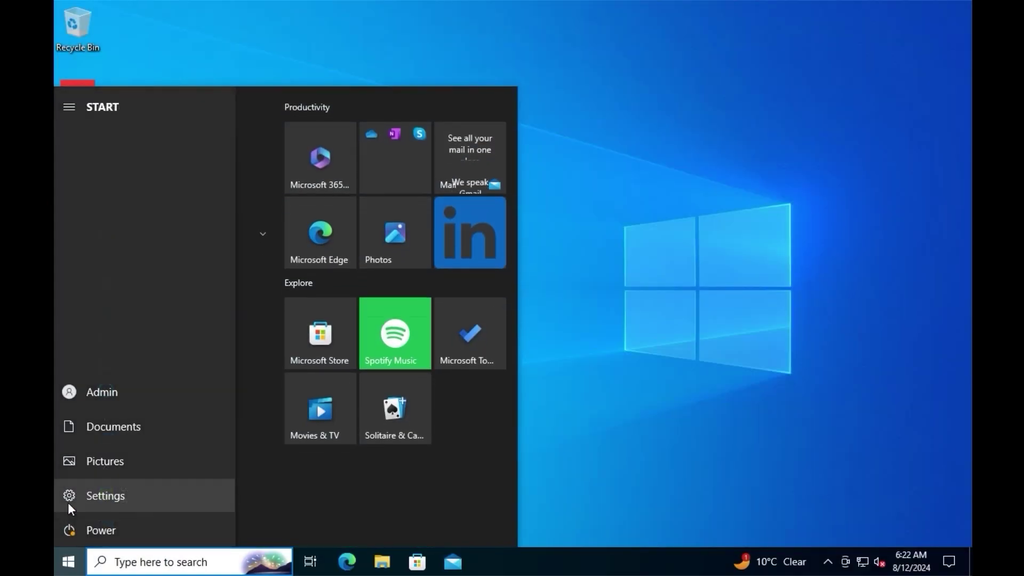
left_click(68, 502)
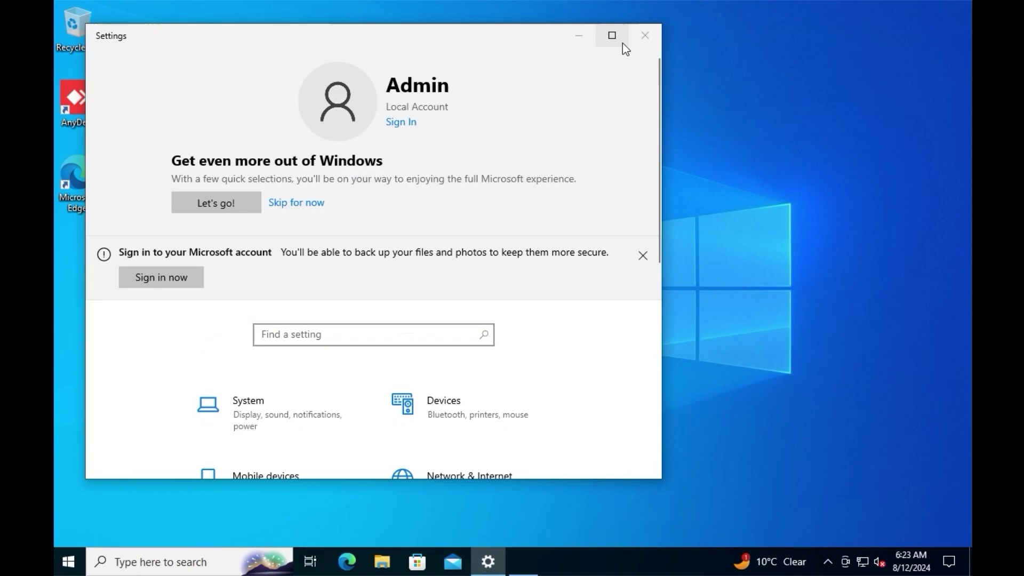
left_click(618, 37)
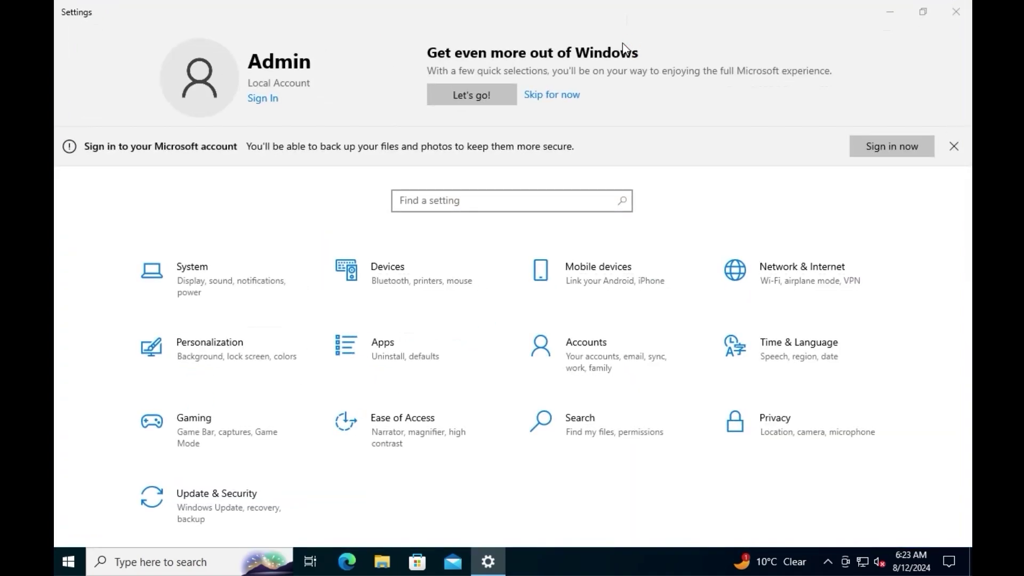
left_click(269, 281)
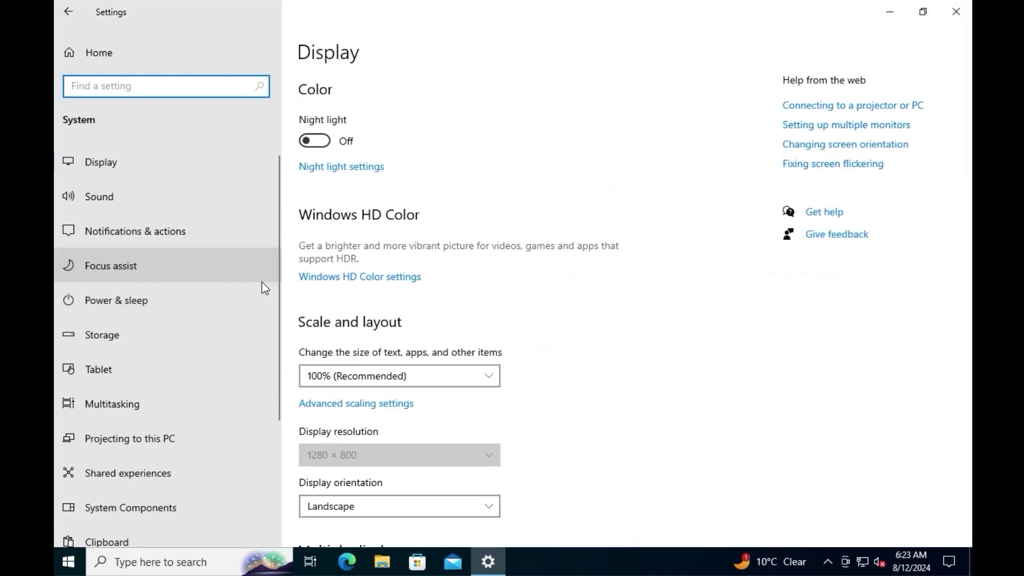
scroll(261, 283, "down", 3)
left_click(154, 468)
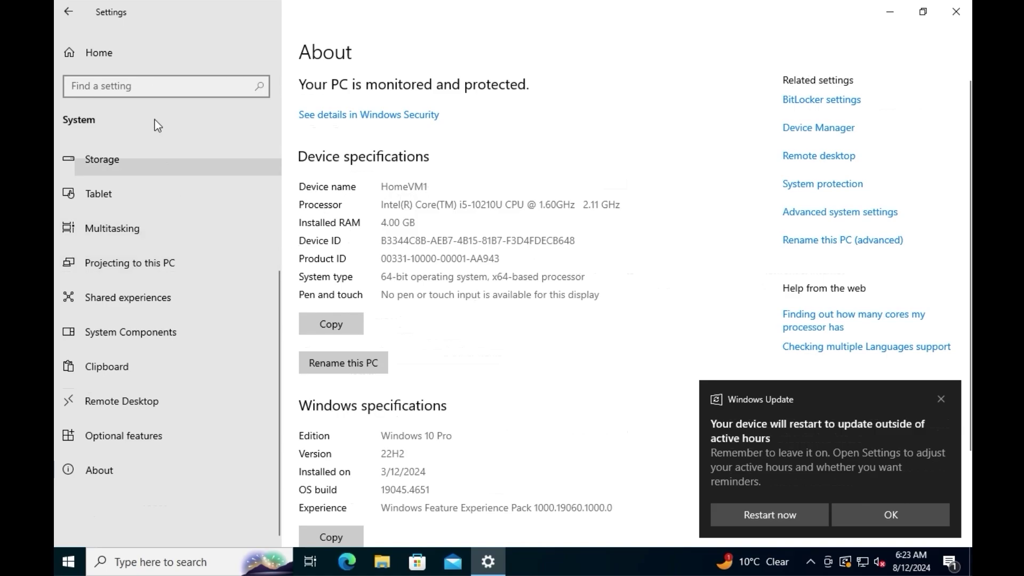
Dismiss the update notice and start Connect under Accounts > Access work or school
left_click(149, 66)
left_click(890, 515)
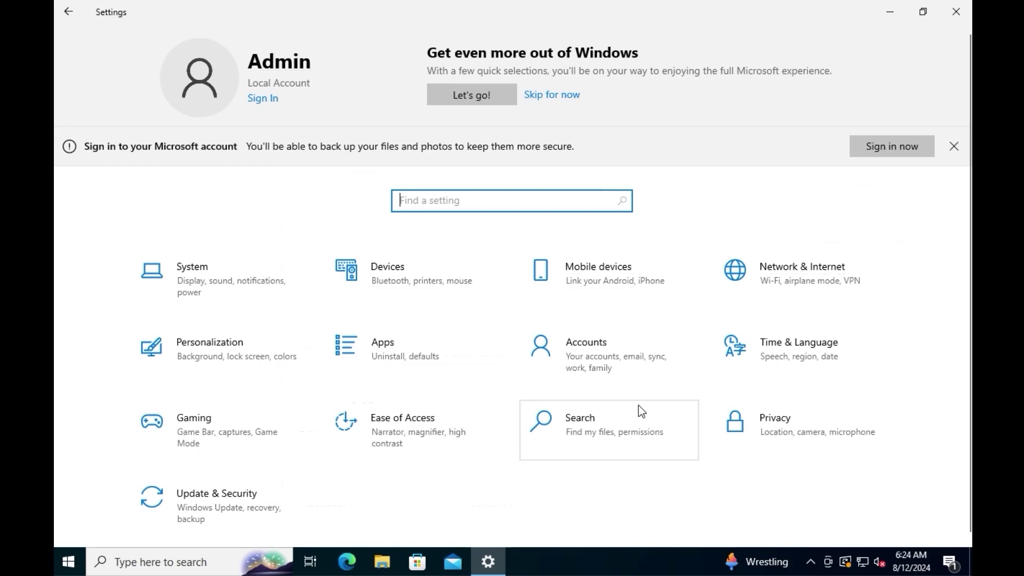
left_click(620, 369)
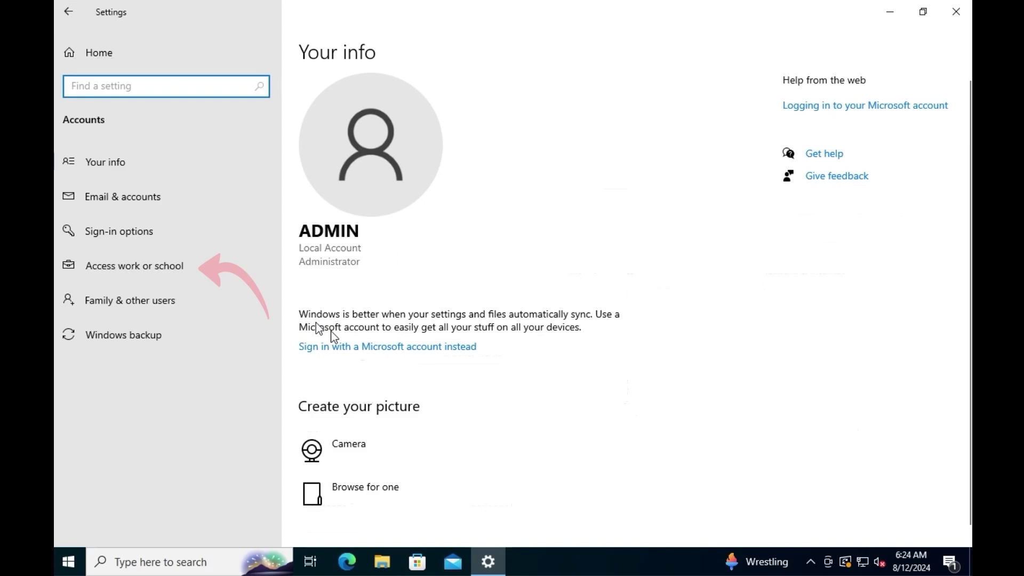
left_click(227, 279)
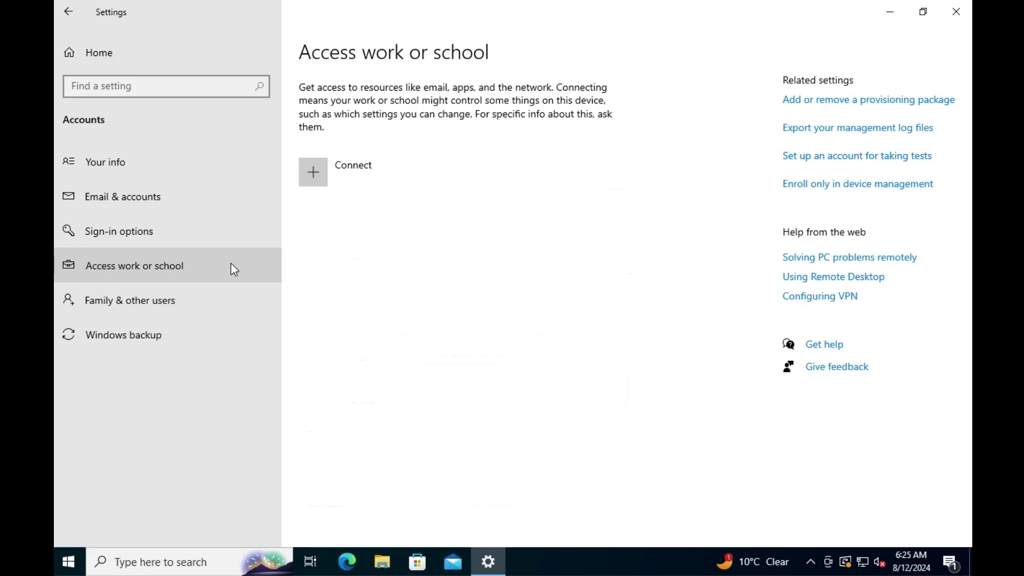
left_click(340, 190)
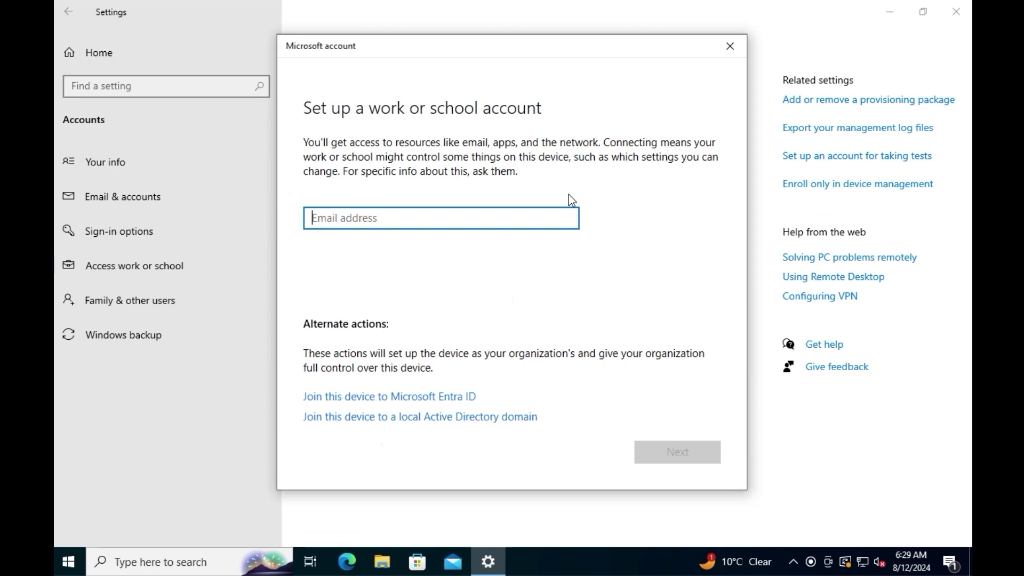
Choose to join a local Active Directory domain and enter techtipswithmoabi.com
left_click(451, 417)
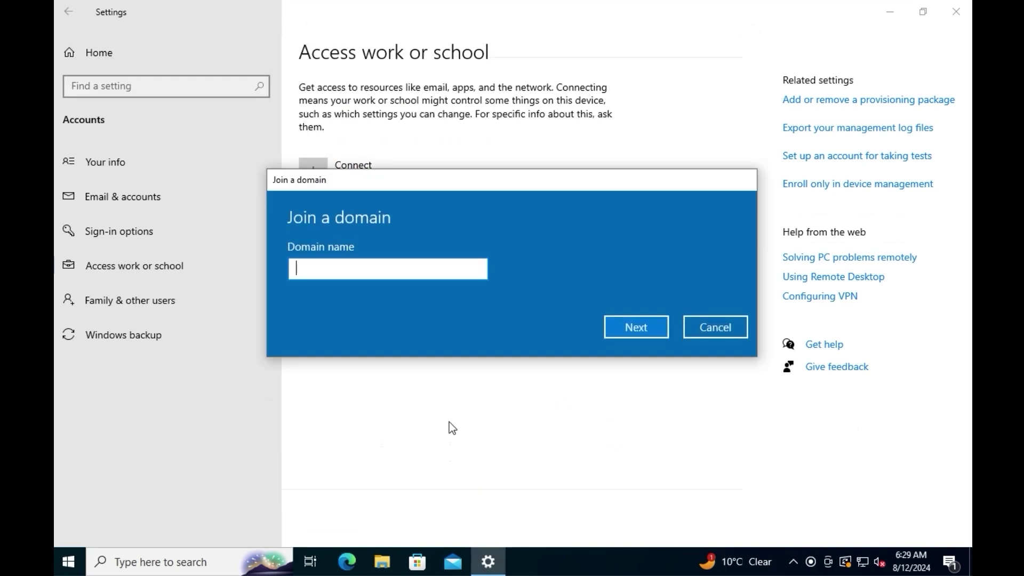
type("techtipswithmoab")
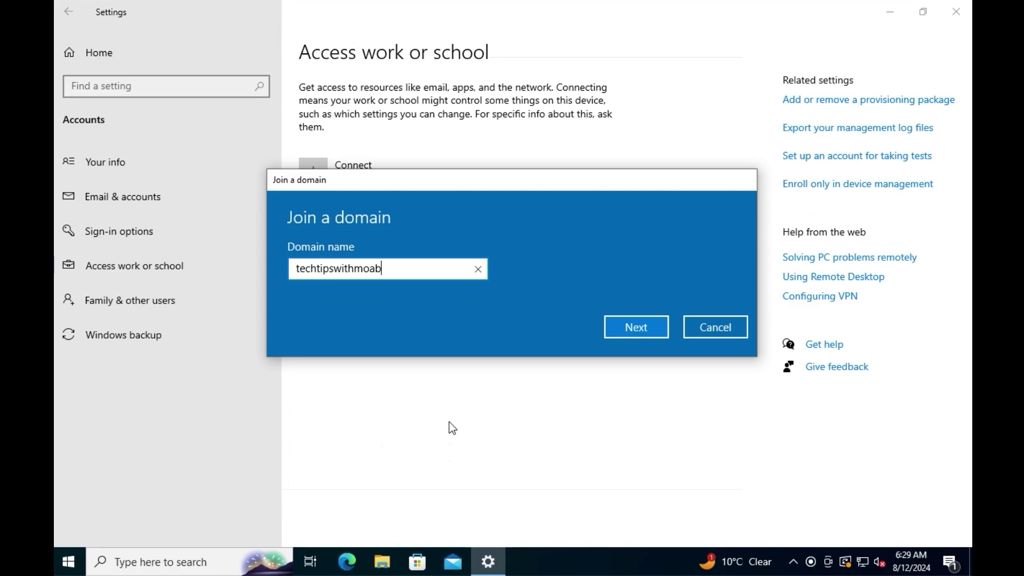
type("i.com")
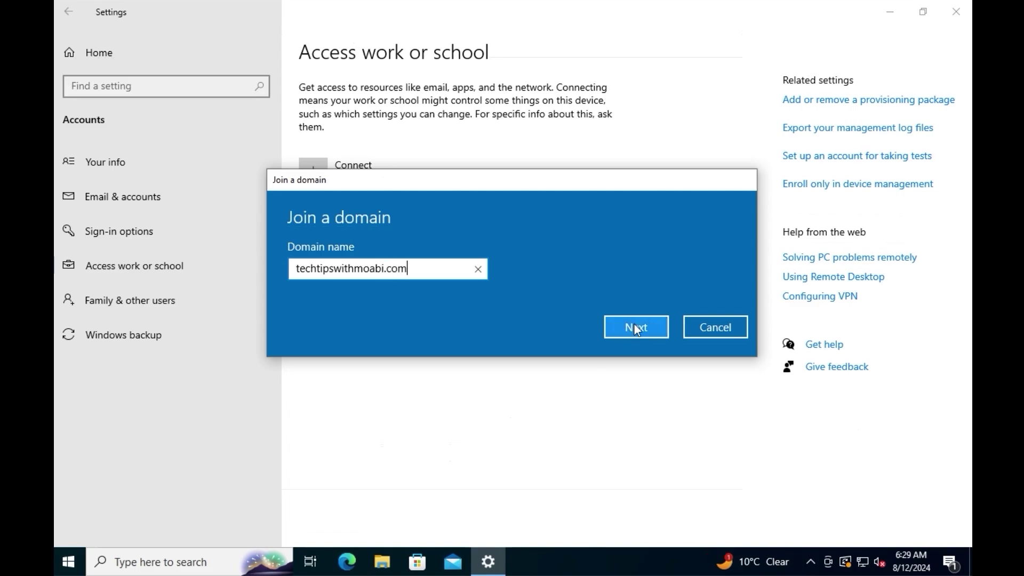
left_click(634, 324)
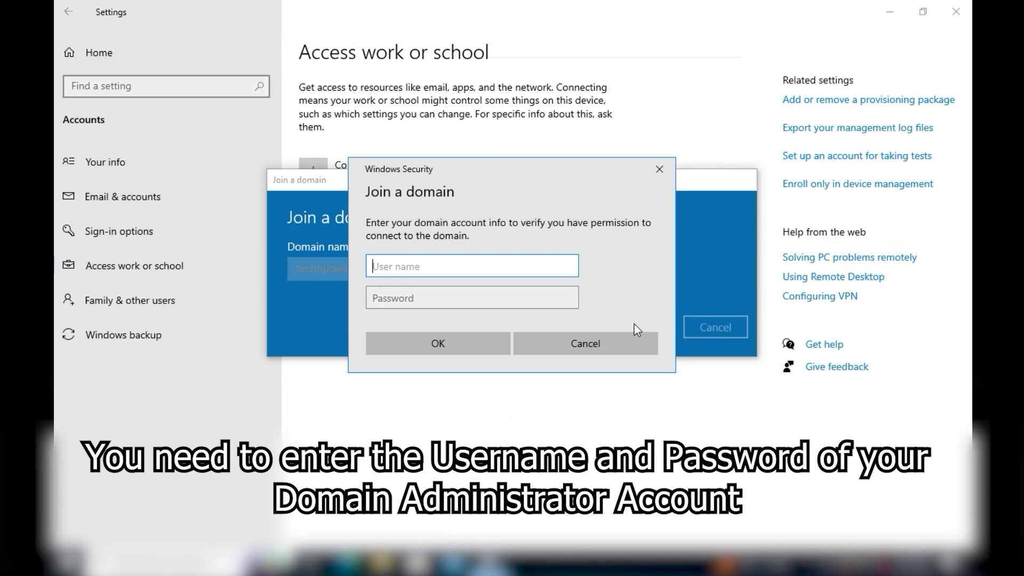
Authorize with the domain administrator account and password, skip adding an account, and restart
type("administrator")
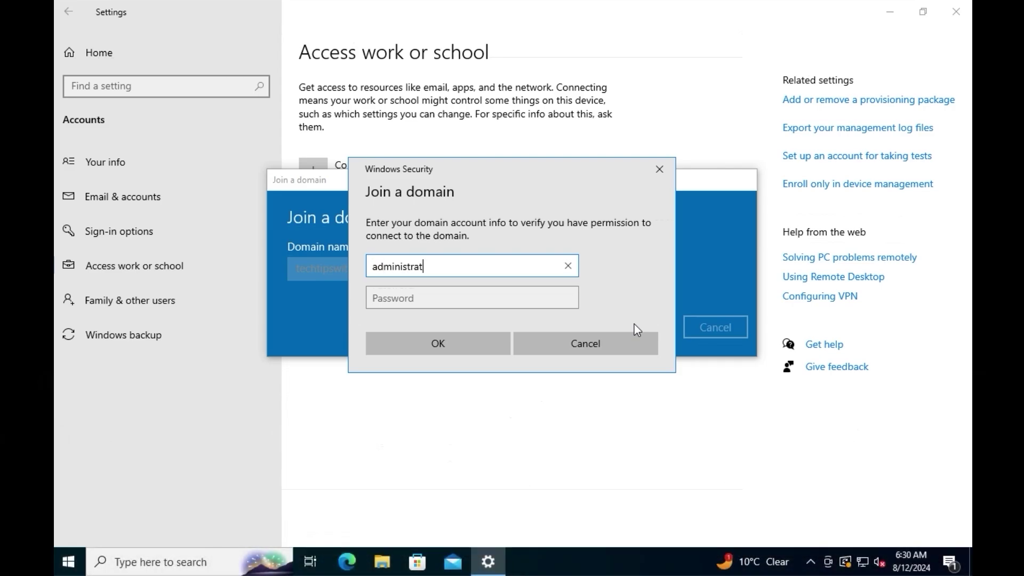
key("Tab")
type("********")
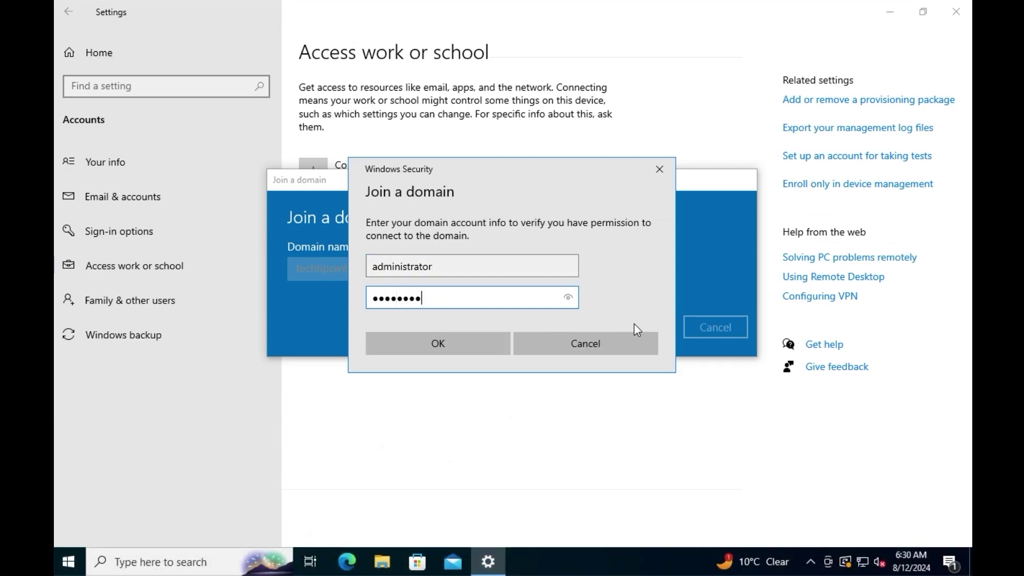
left_click(479, 341)
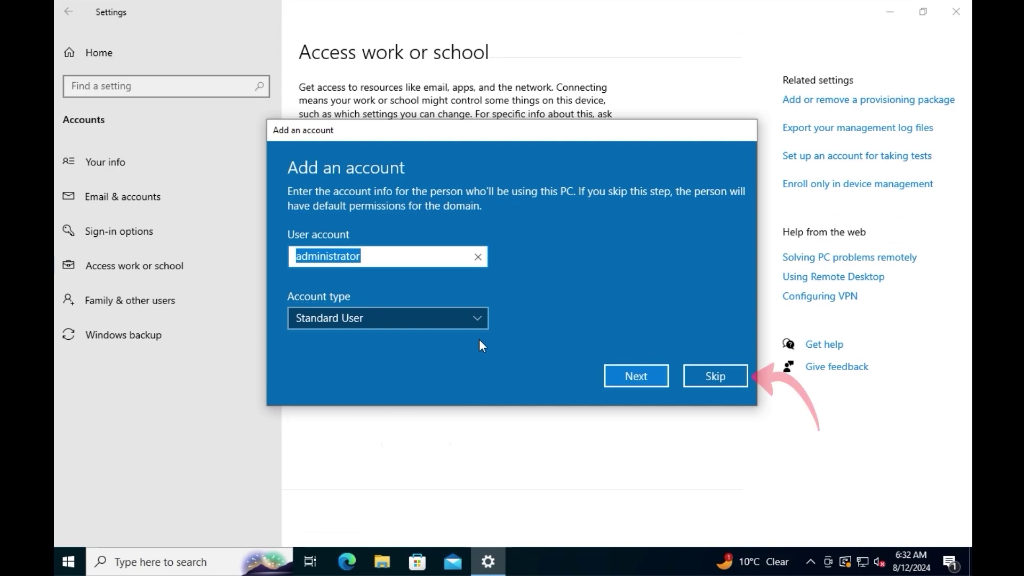
left_click(703, 368)
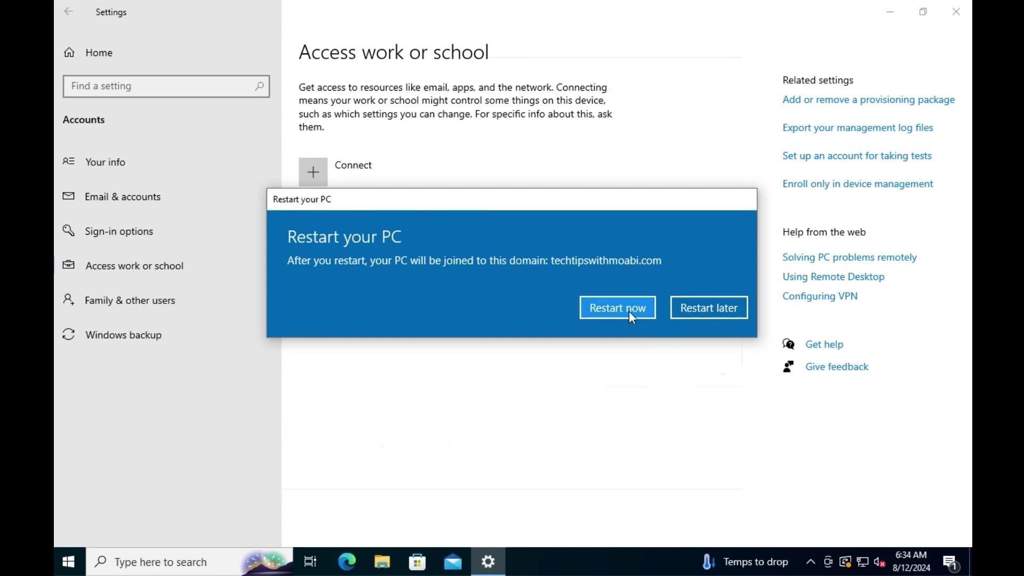
left_click(629, 313)
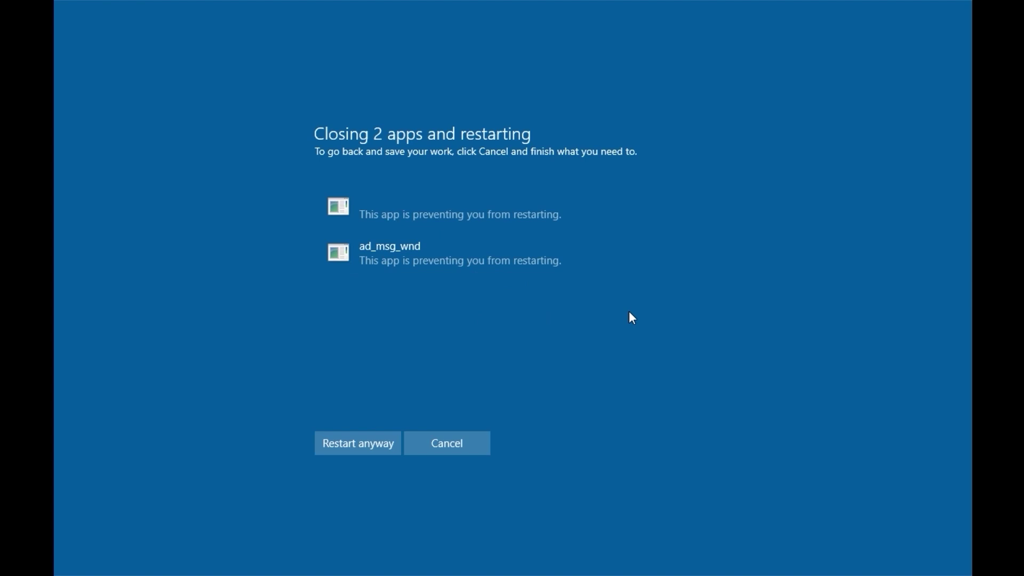
Force the restart despite open apps, then dismiss the lock screen to reach sign-in
left_click(326, 433)
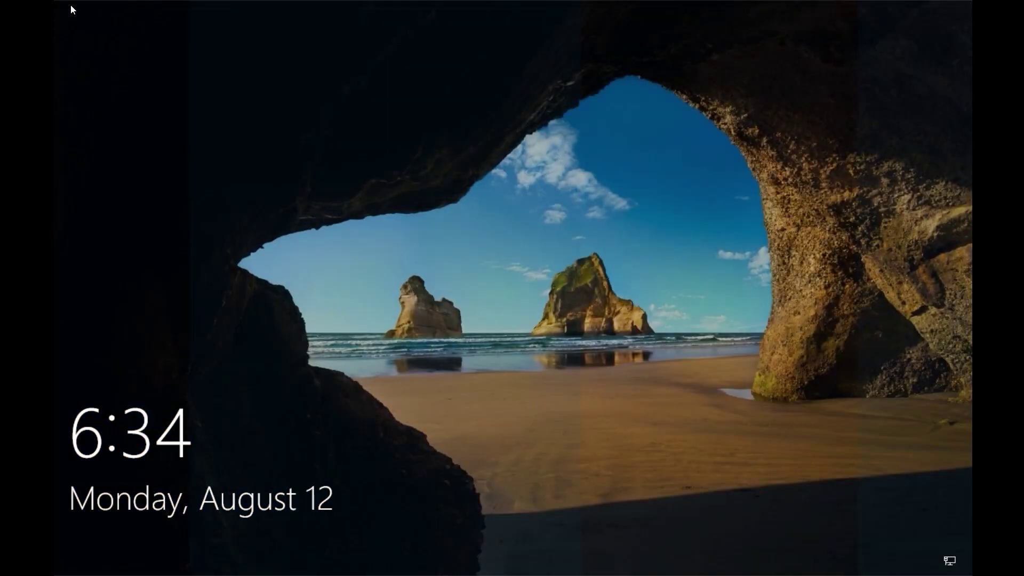
left_click(498, 268)
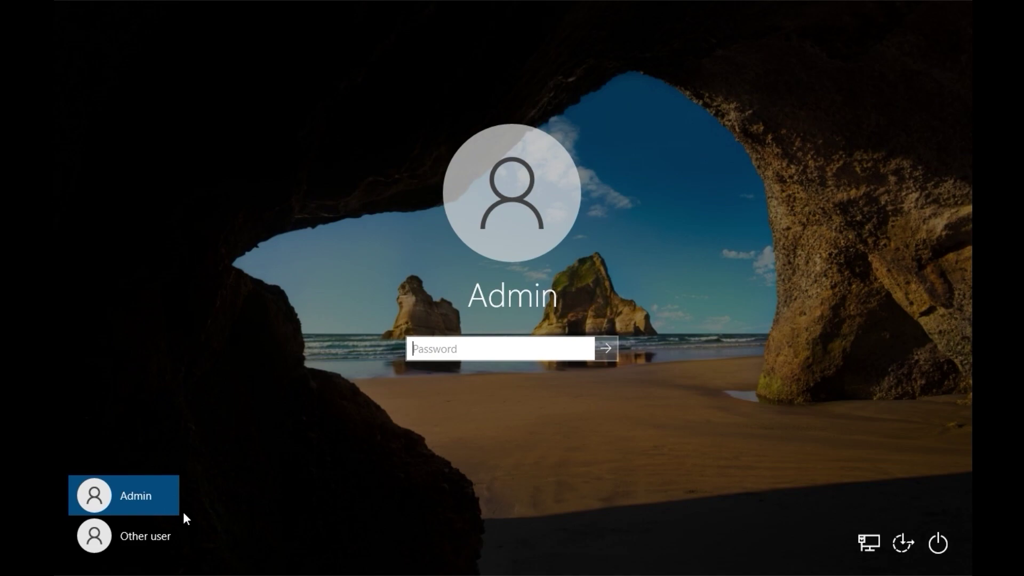
Sign in as Other user with the techtipswithmoabi.com domain administrator's user name and password
left_click(162, 535)
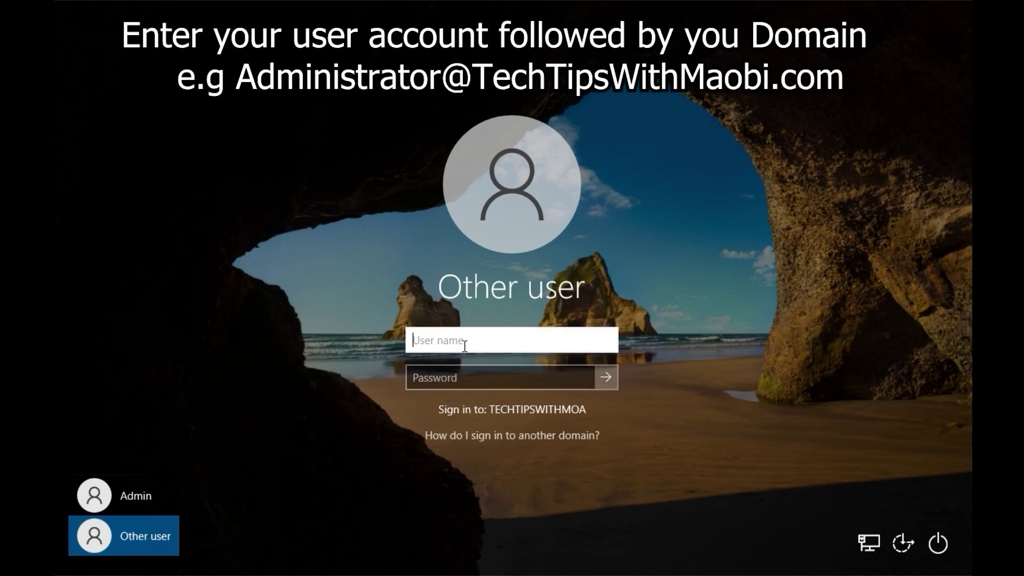
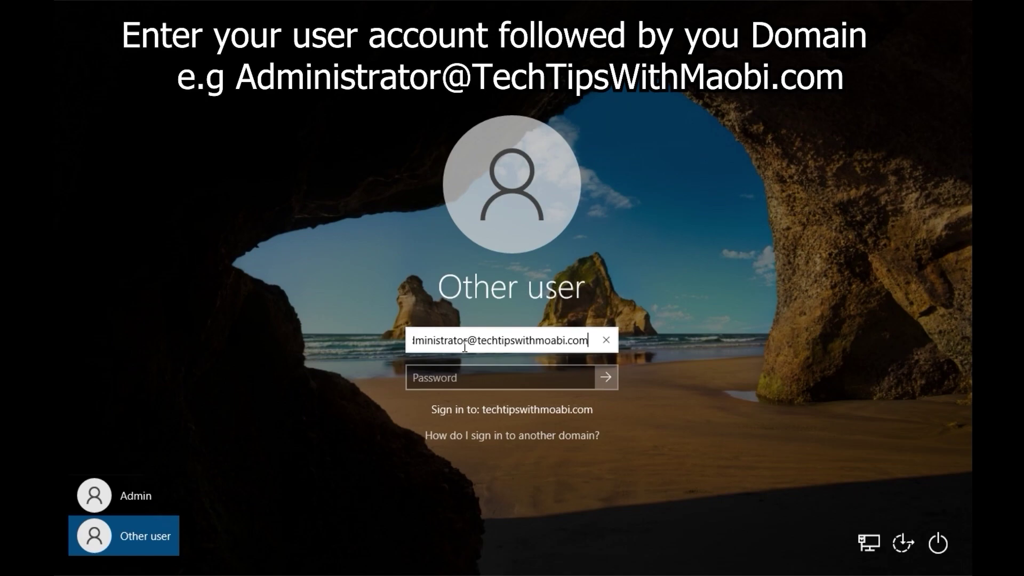
key("Tab")
type("*****")
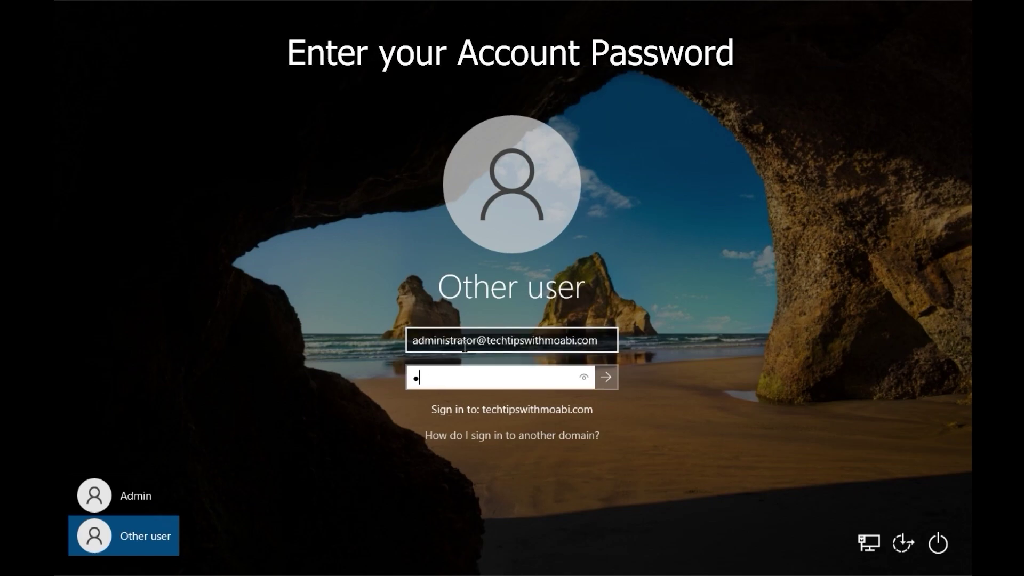
type("*")
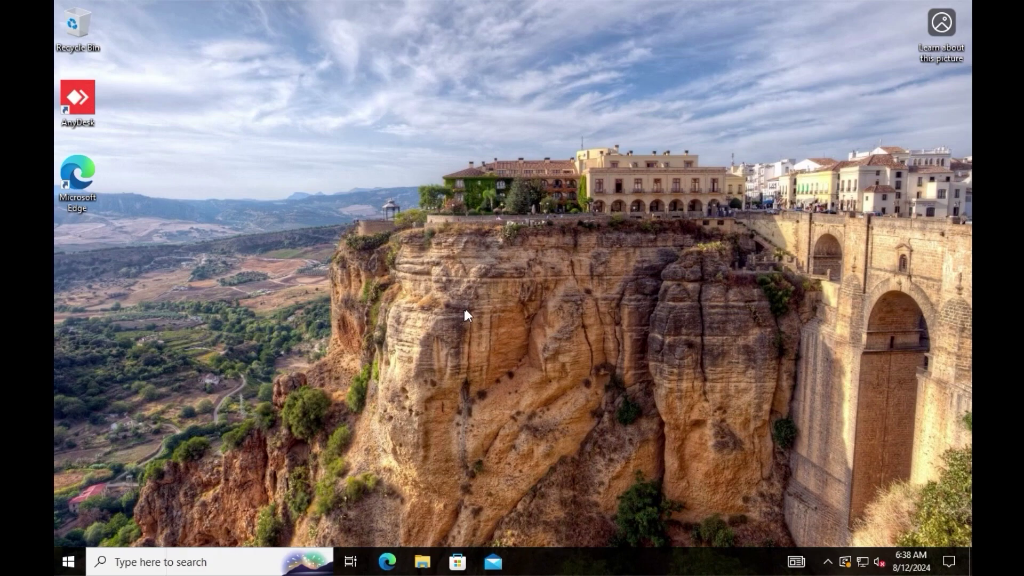
In maximized Settings, check Your info under Accounts, then view Access work or school
left_click(69, 564)
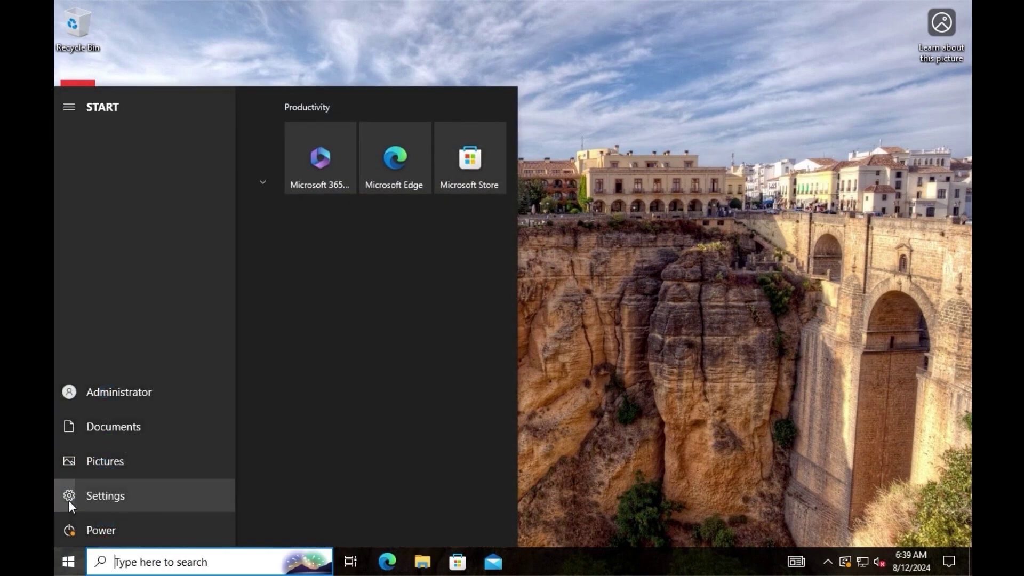
left_click(69, 500)
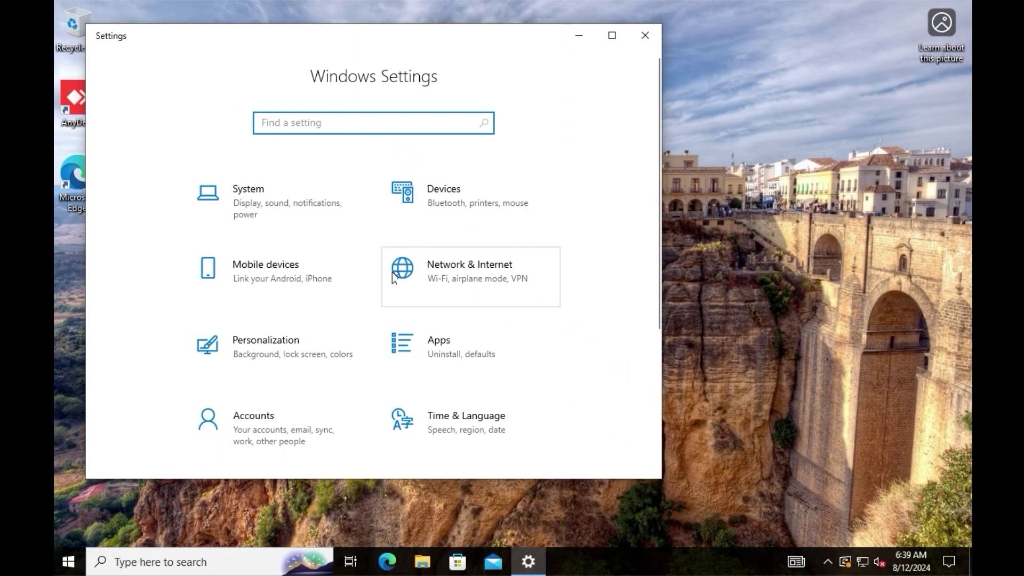
scroll(398, 291, "down", 3)
scroll(469, 291, "up", 3)
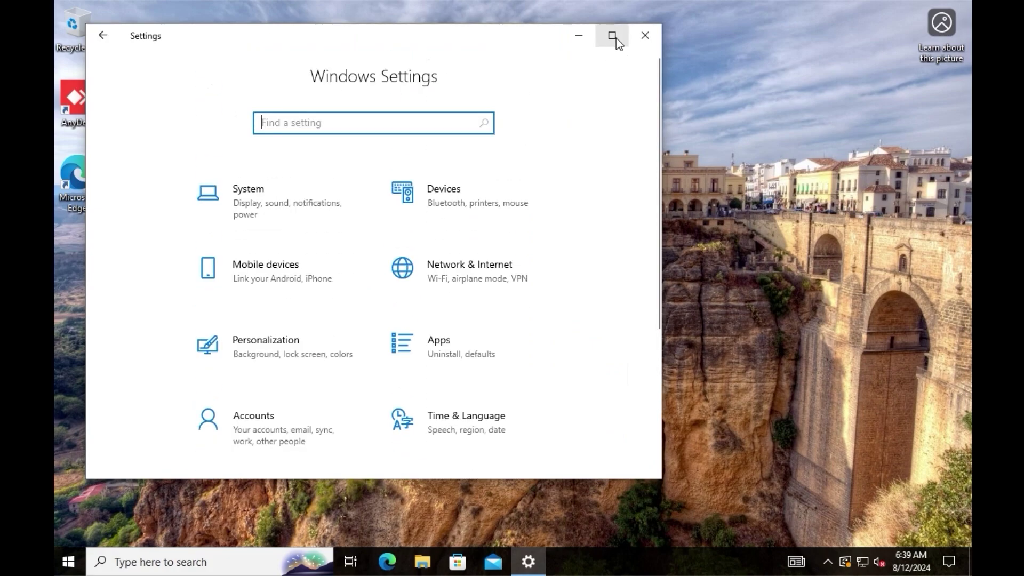
left_click(612, 36)
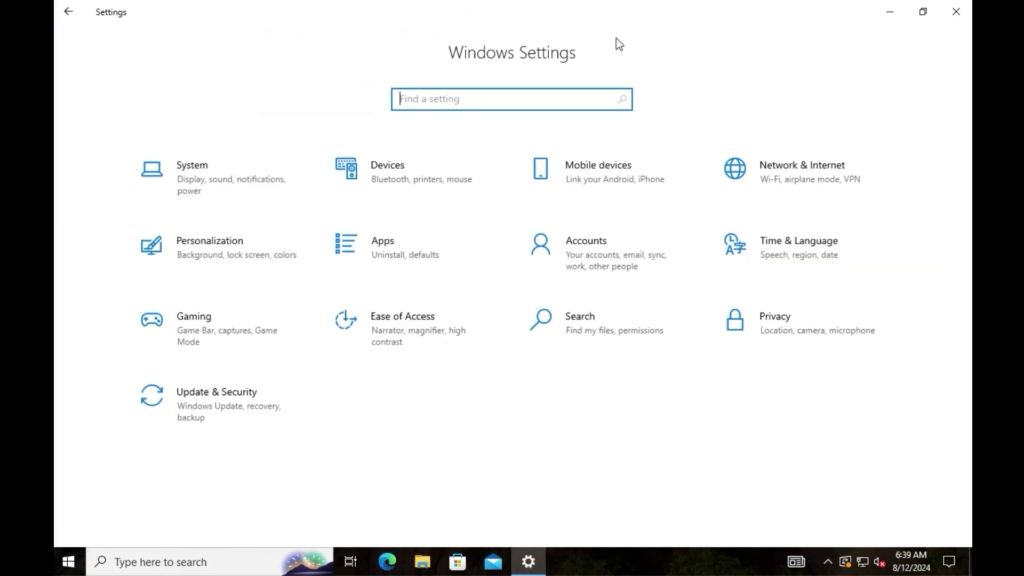
left_click(616, 258)
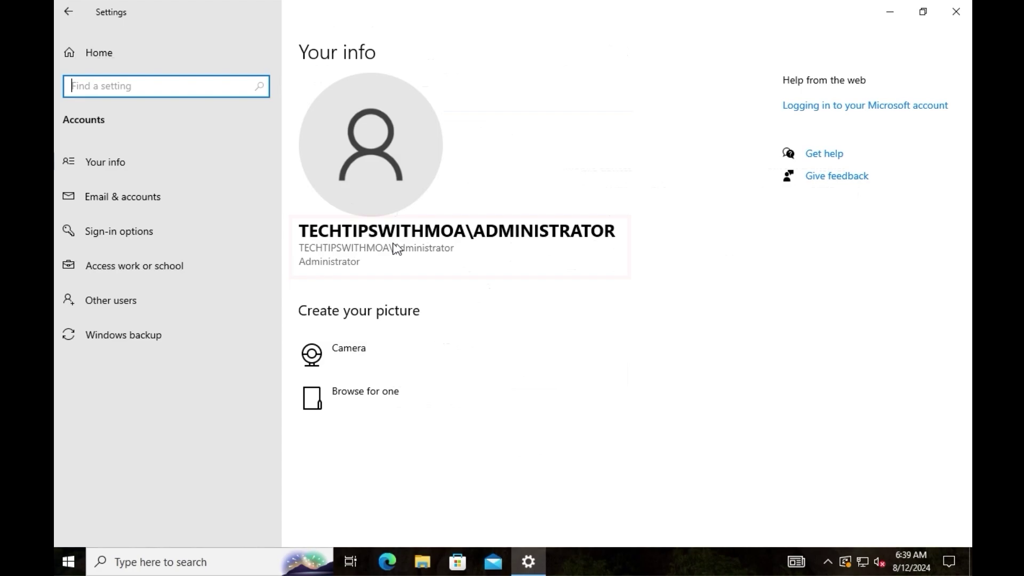
left_click(223, 276)
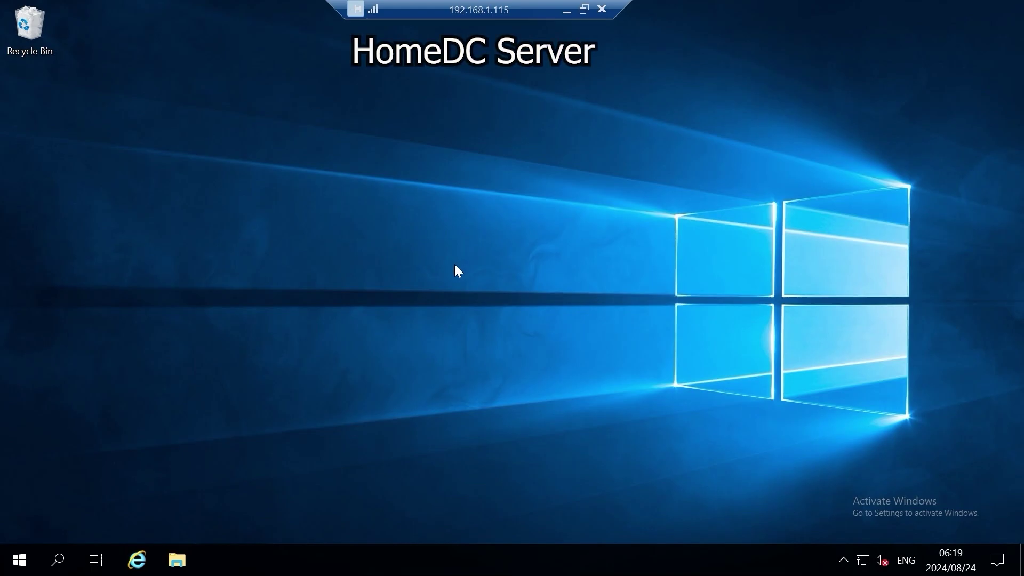
Open Server Manager and launch Active Directory Users and Computers from its Tools menu
left_click(9, 568)
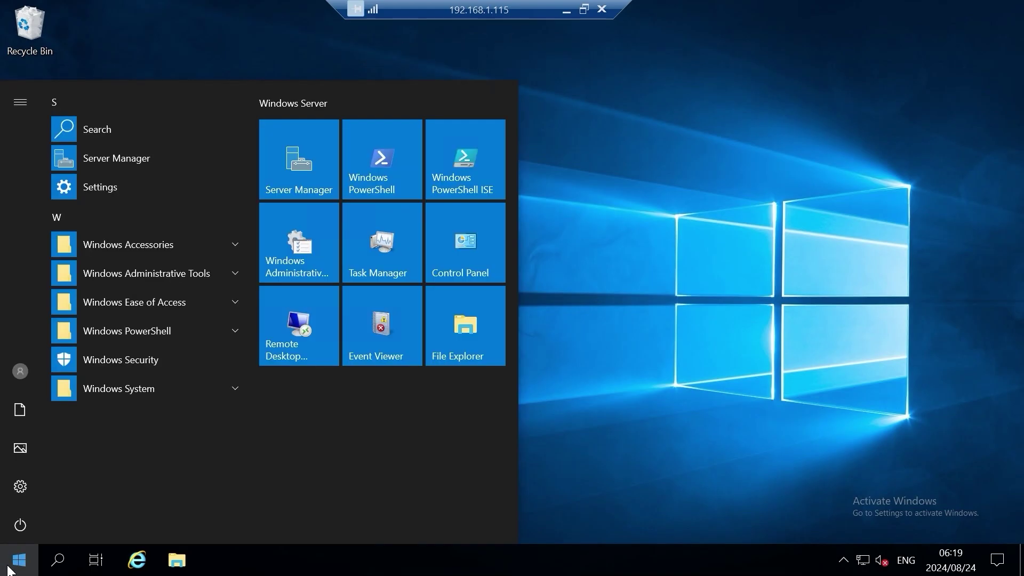
left_click(318, 146)
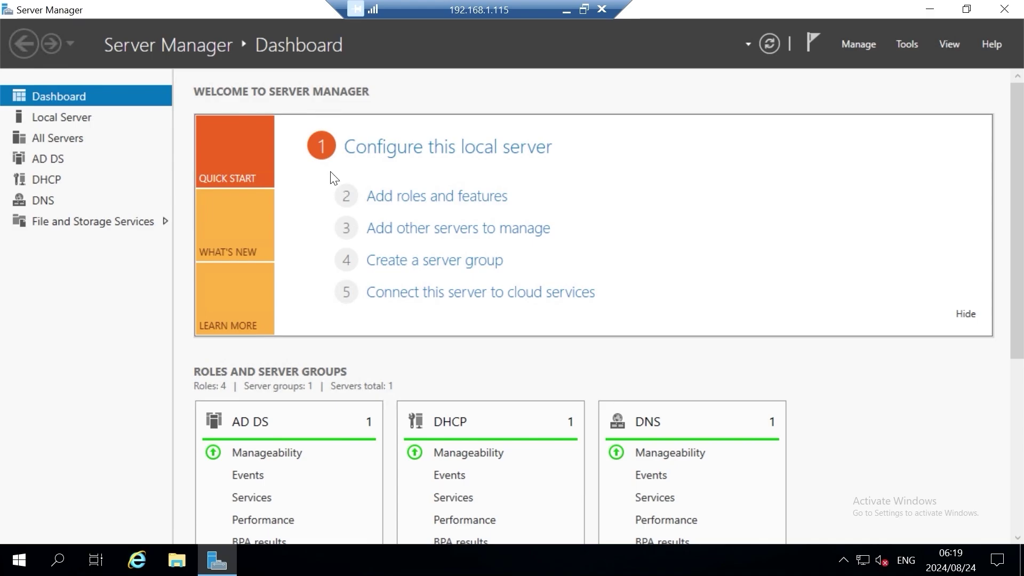
left_click(904, 45)
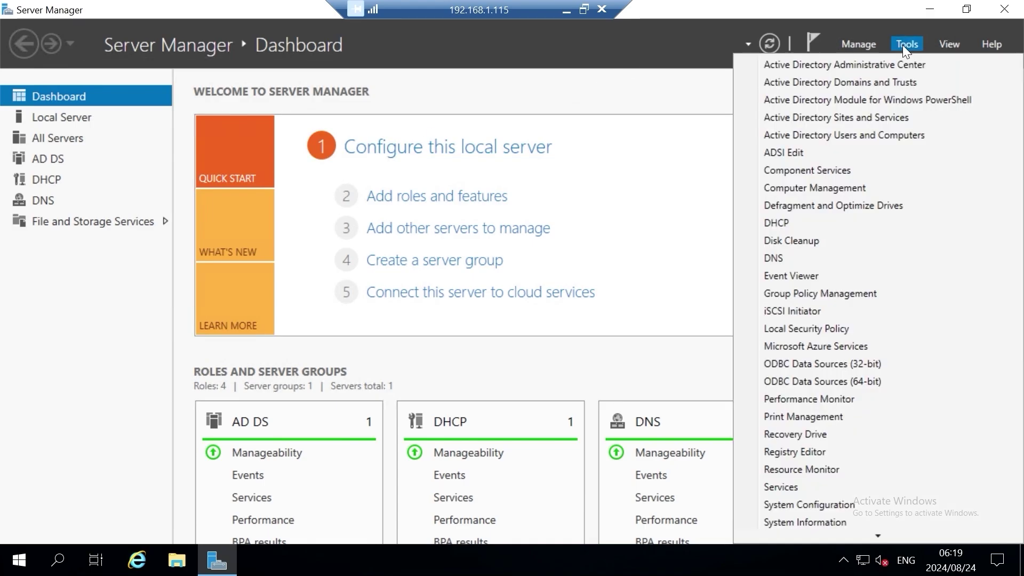
left_click(911, 138)
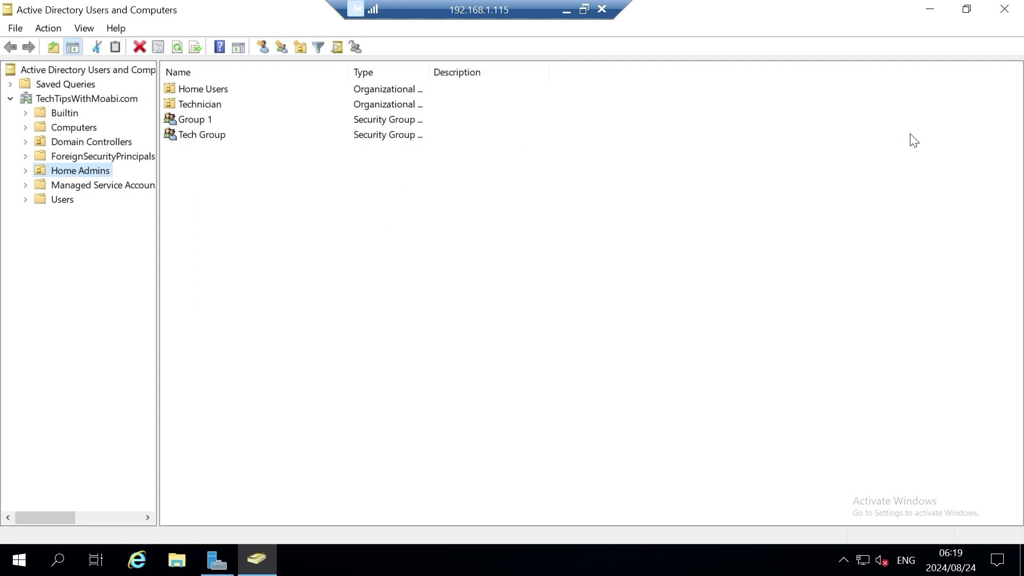
Browse TechTipsWithMoabi.com to its Computers container and bring up the context menu for HOMEVM1
left_click(109, 101)
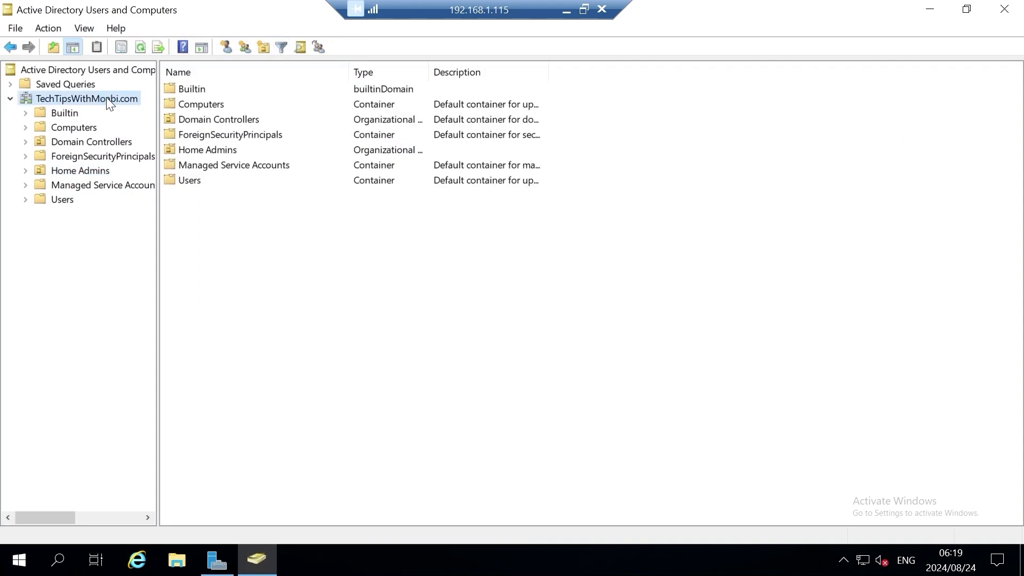
left_click(75, 128)
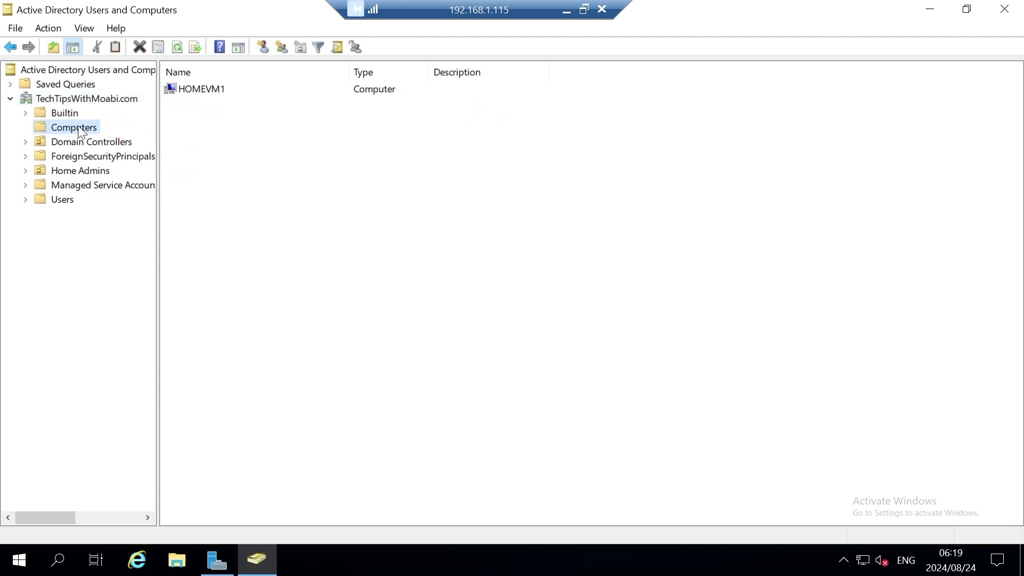
left_click(257, 89)
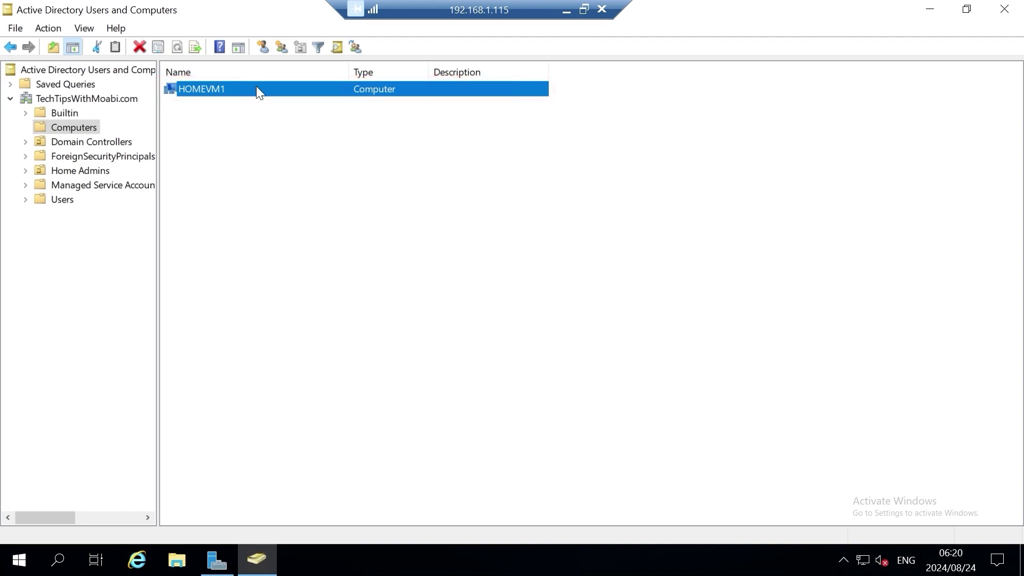
right_click(257, 89)
left_click(325, 256)
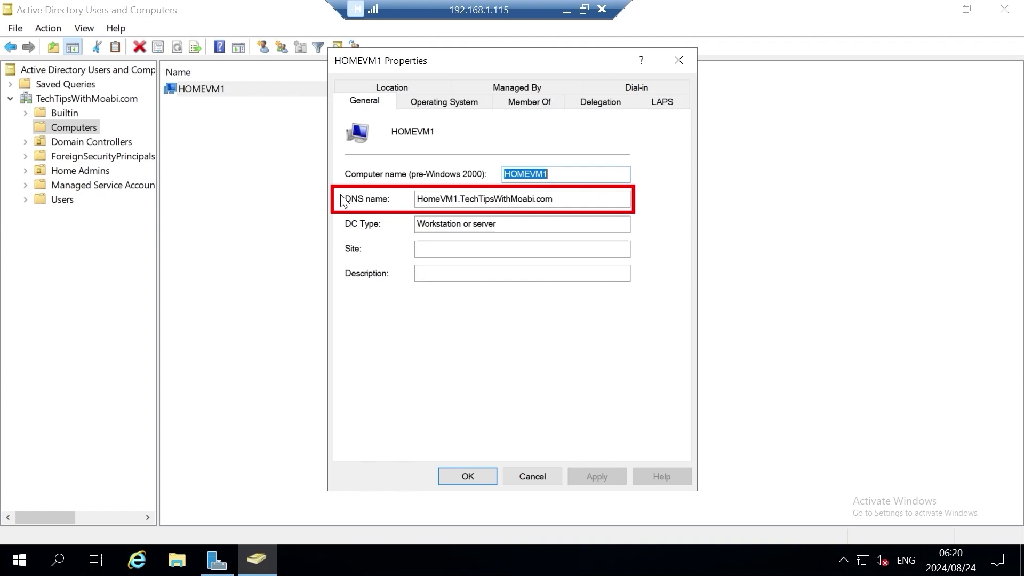
left_click(427, 103)
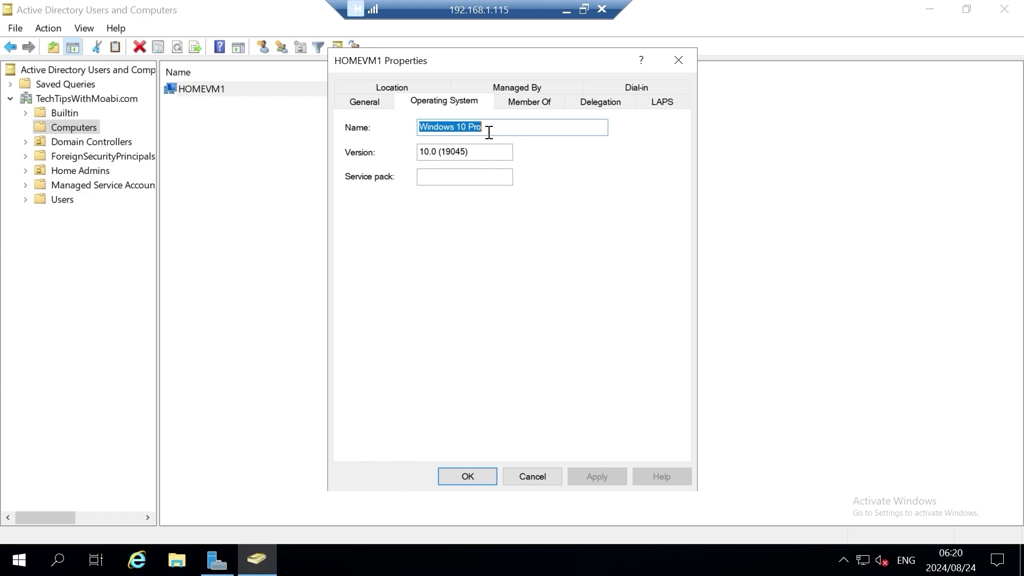
left_click(481, 475)
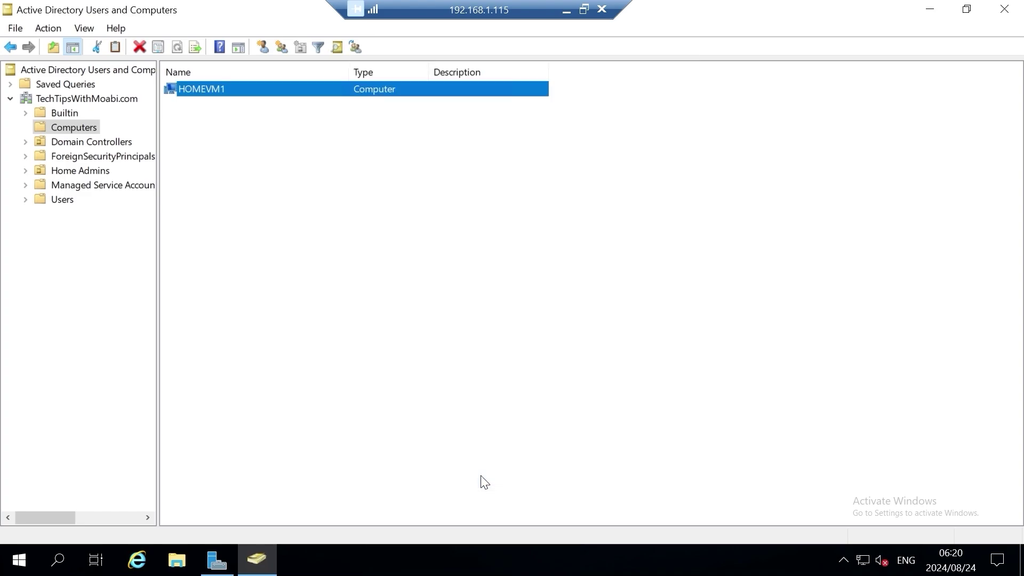